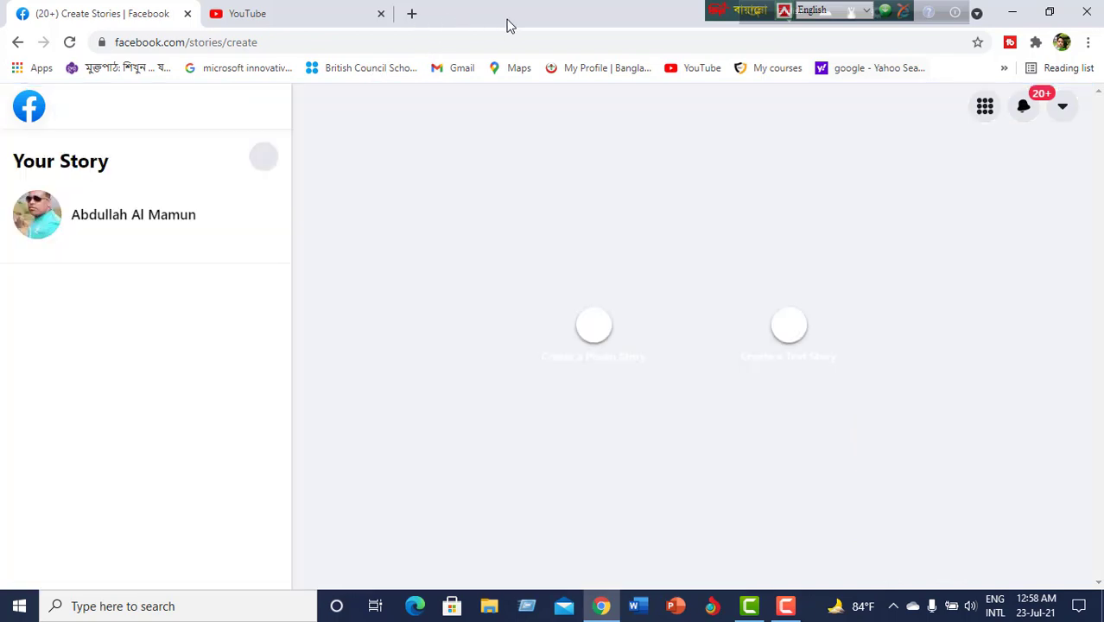
Open the British Council Schools Finder bookmark in a new tab and move it into the existing subfolder of the Bookmarks bar
{"action": "key", "text": "ctrl+t"}
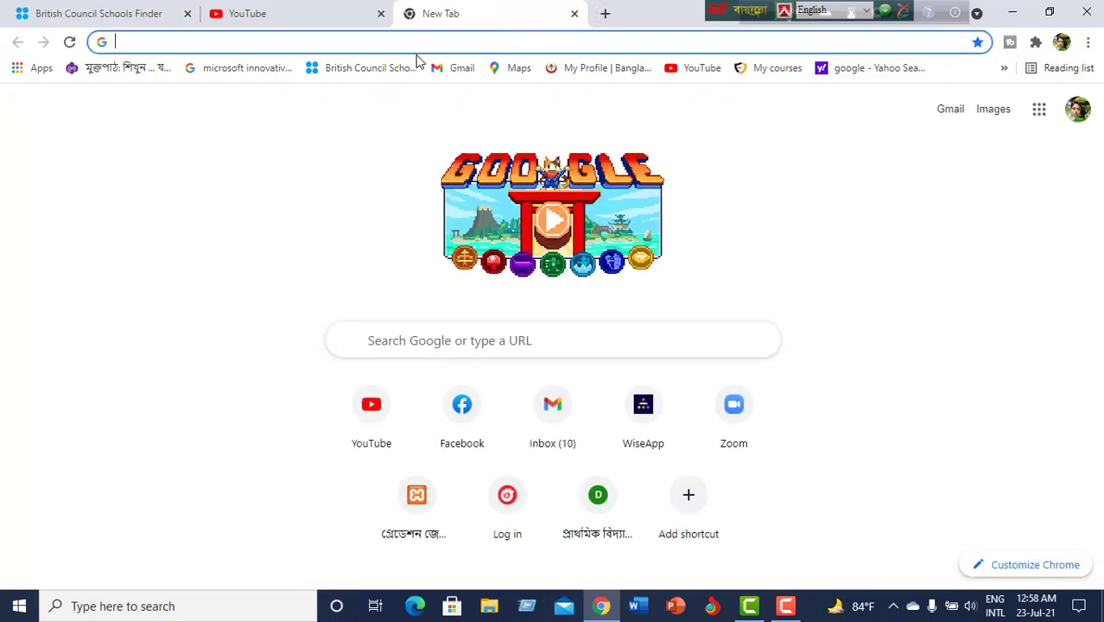
{"action": "left_click", "coordinate": [370, 67]}
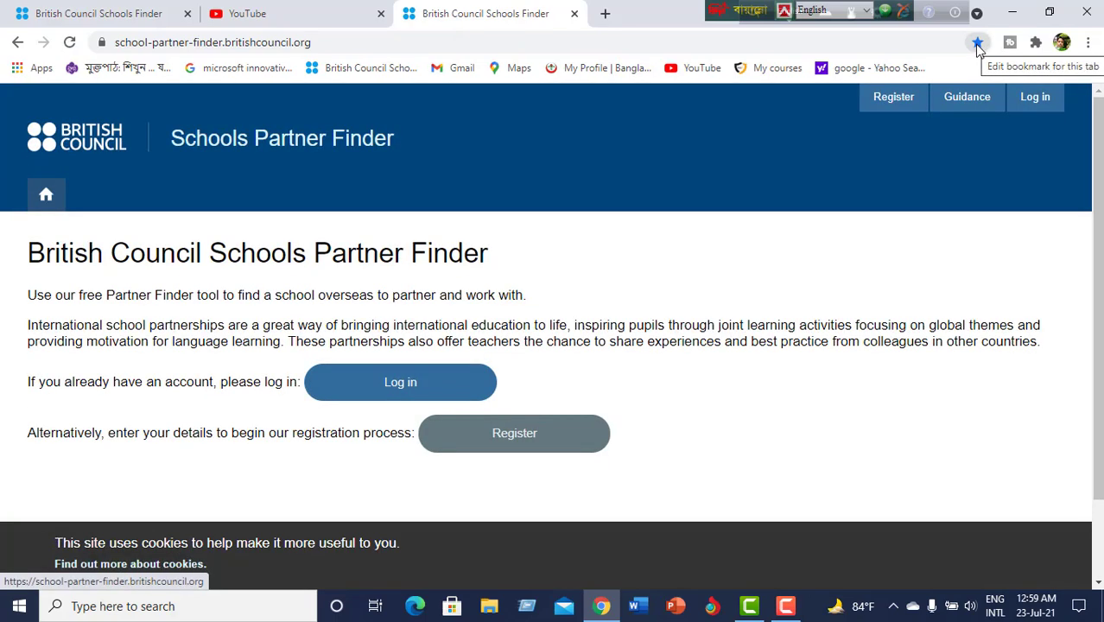
{"action": "left_click", "coordinate": [977, 45]}
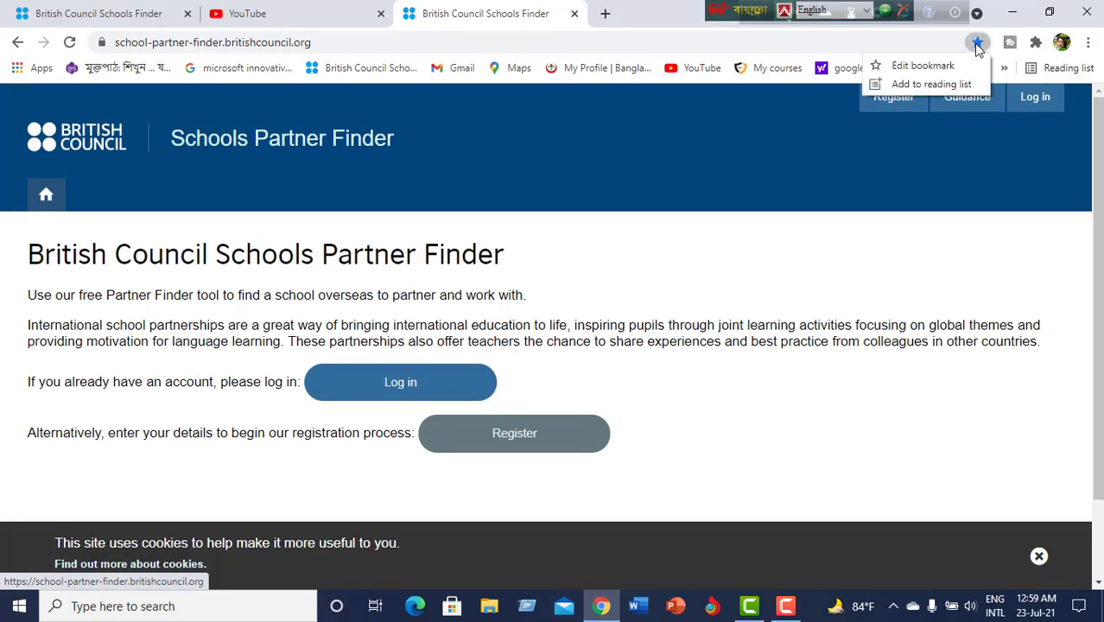
{"action": "left_click", "coordinate": [922, 66]}
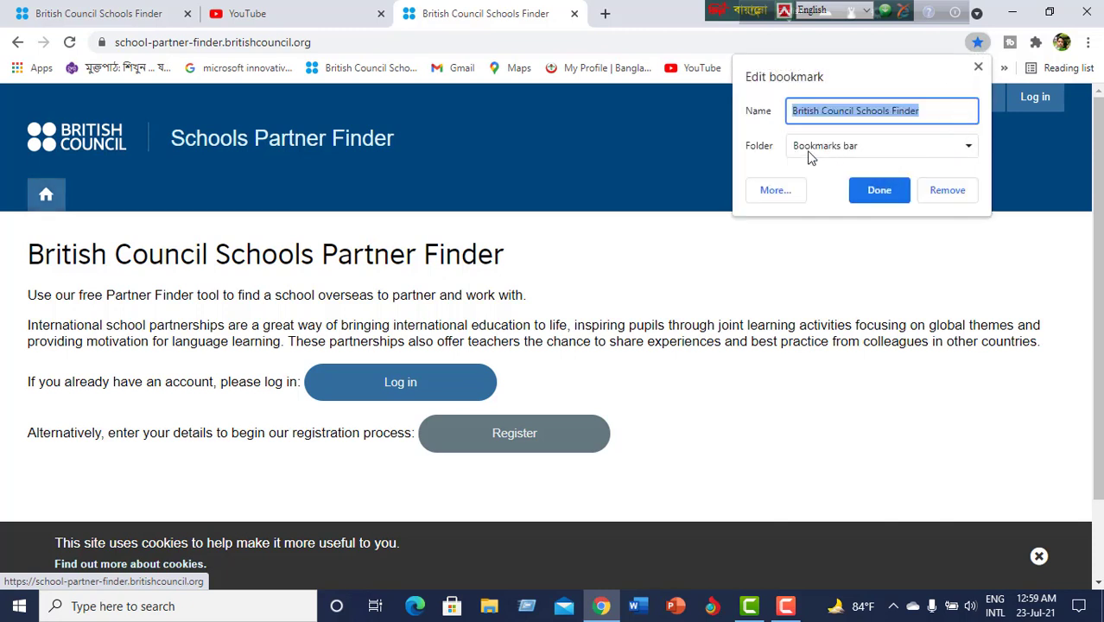
{"action": "left_click", "coordinate": [969, 148]}
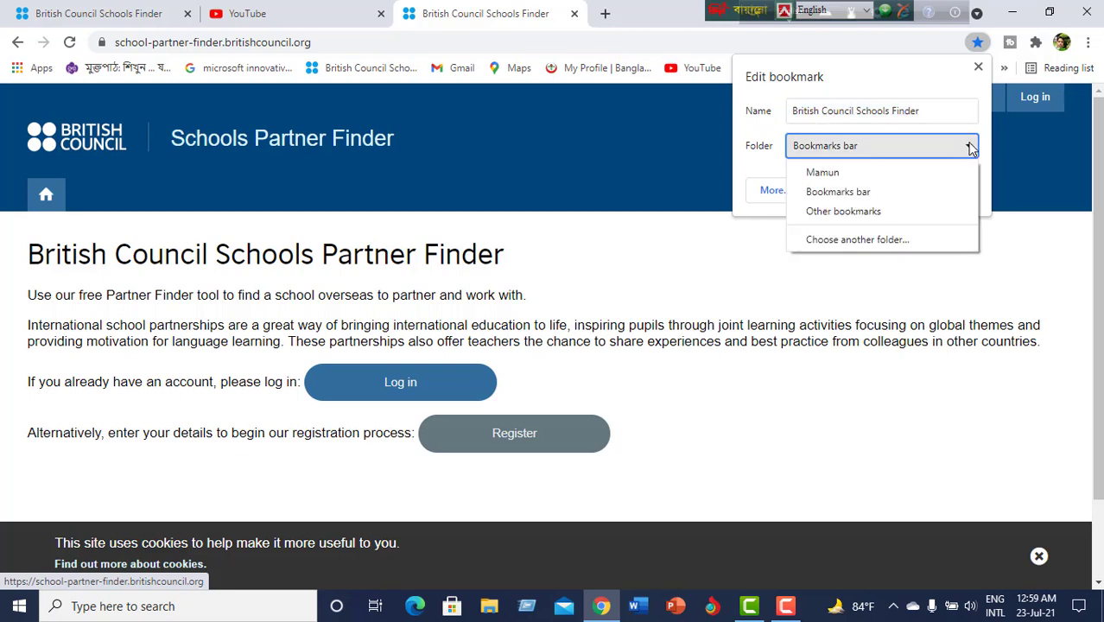
{"action": "left_click", "coordinate": [967, 149]}
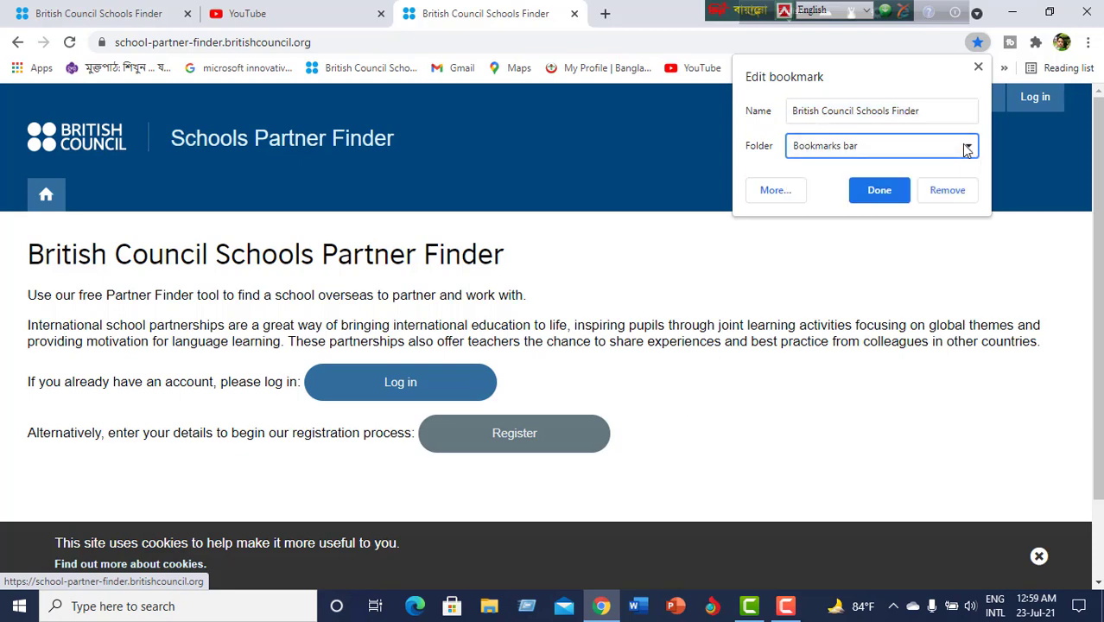
{"action": "left_click", "coordinate": [776, 190]}
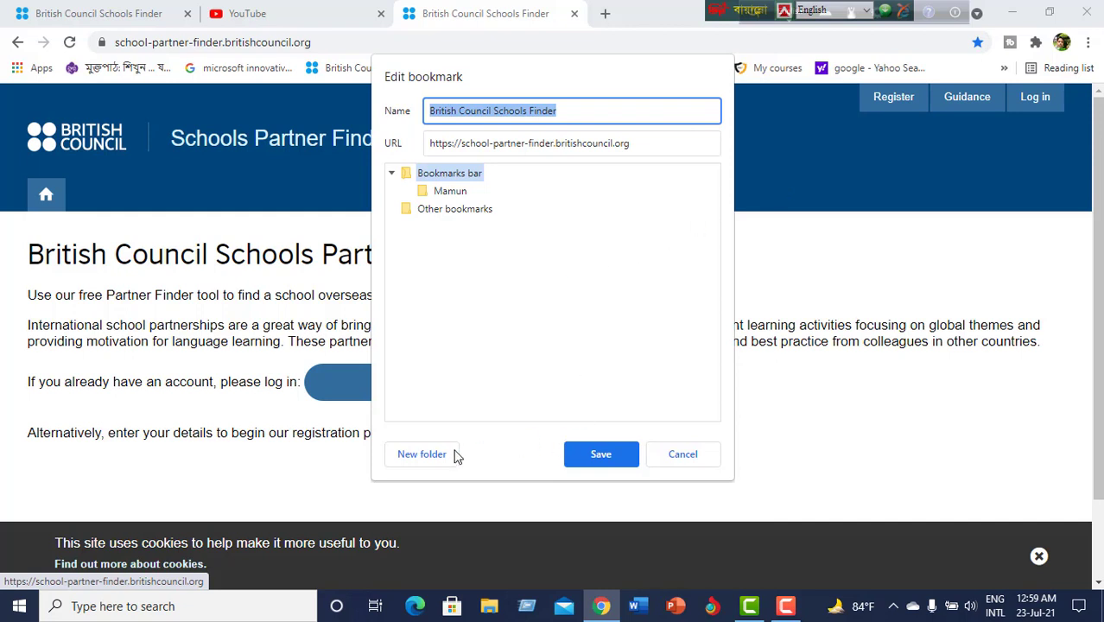
{"action": "left_click", "coordinate": [450, 192]}
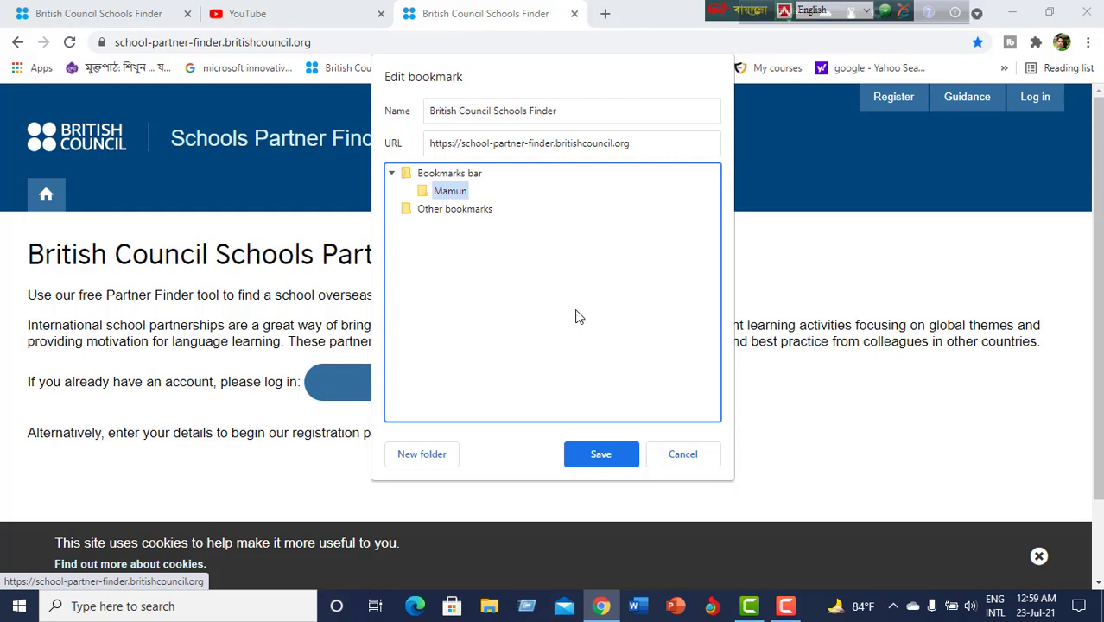
{"action": "left_click", "coordinate": [602, 455]}
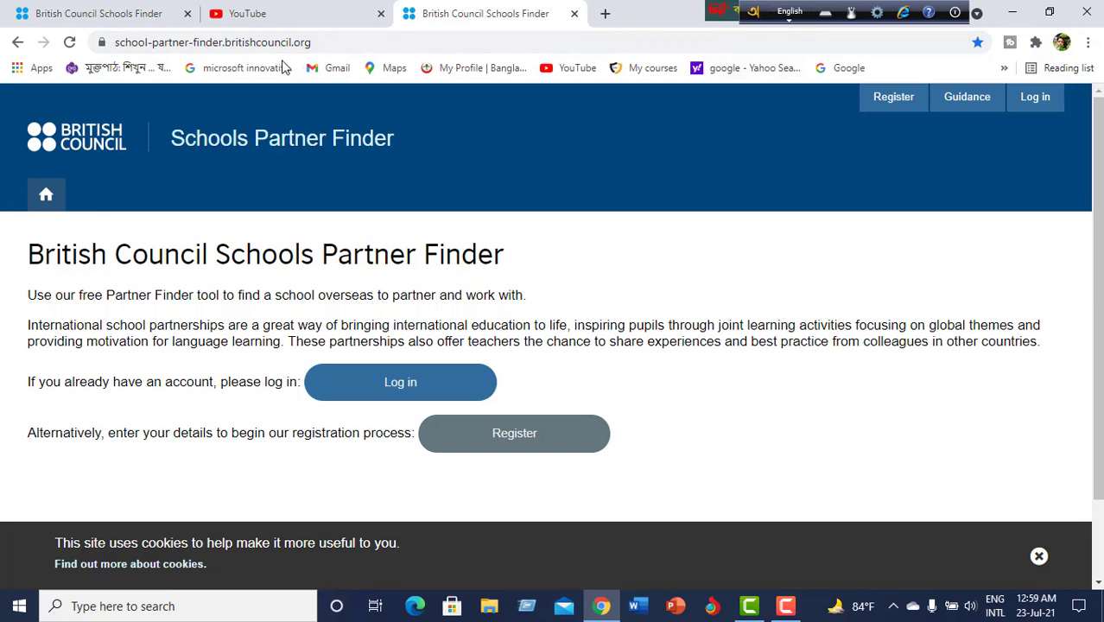
{"action": "left_click", "coordinate": [574, 15]}
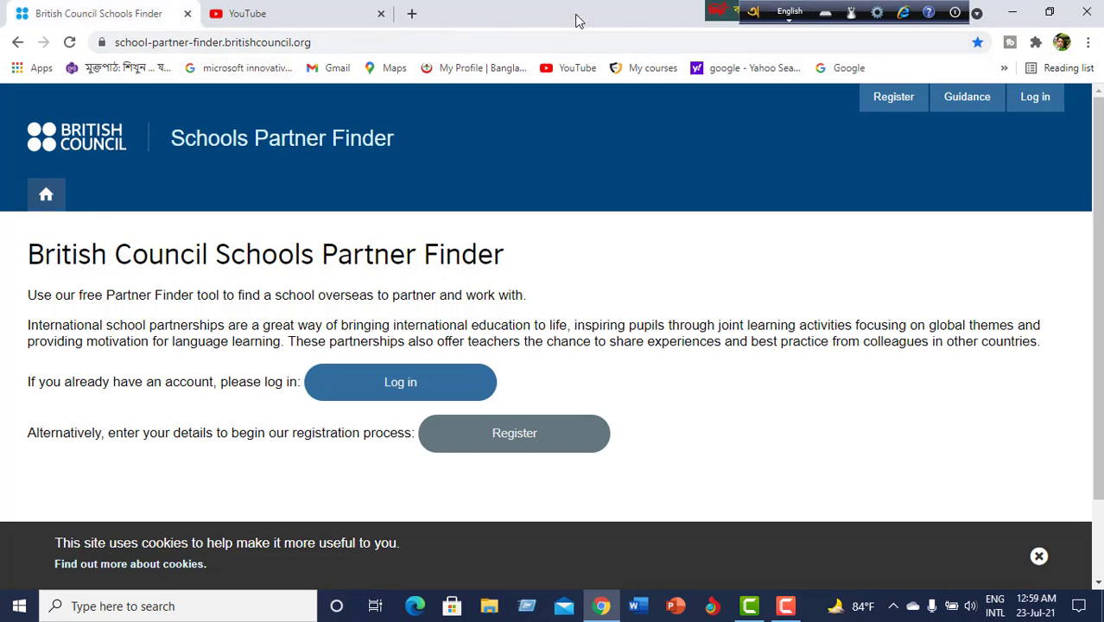
Open the microsoft innovative educator bookmark in a new tab and move it into the same subfolder of the Bookmarks bar
{"action": "left_click", "coordinate": [414, 15]}
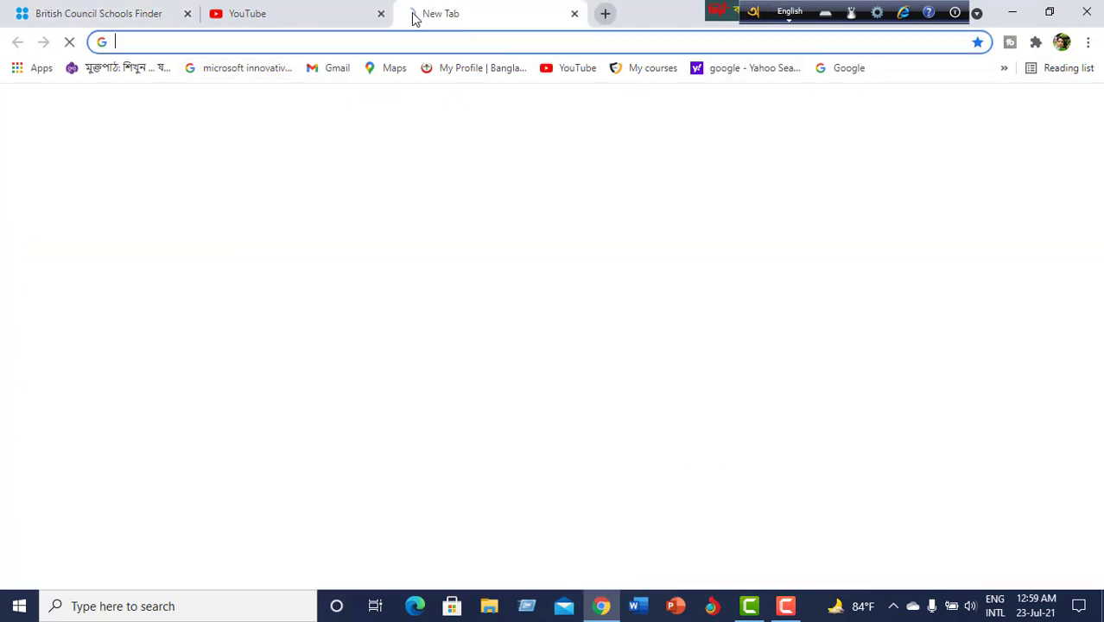
{"action": "left_click", "coordinate": [247, 74]}
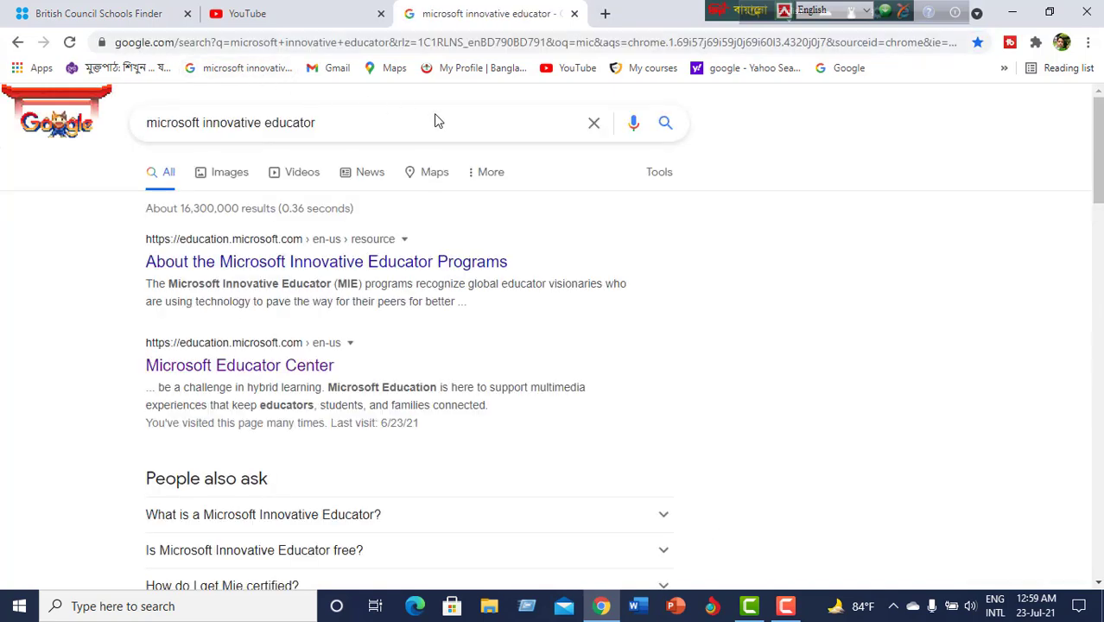
{"action": "left_click", "coordinate": [977, 42]}
{"action": "left_click", "coordinate": [921, 65]}
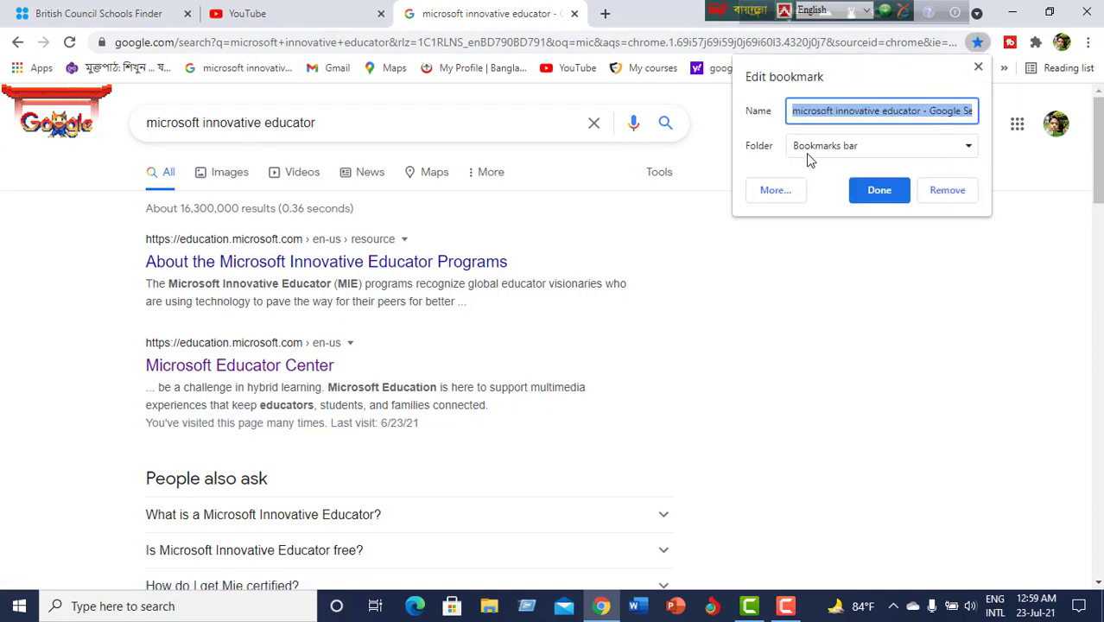
{"action": "left_click", "coordinate": [771, 191]}
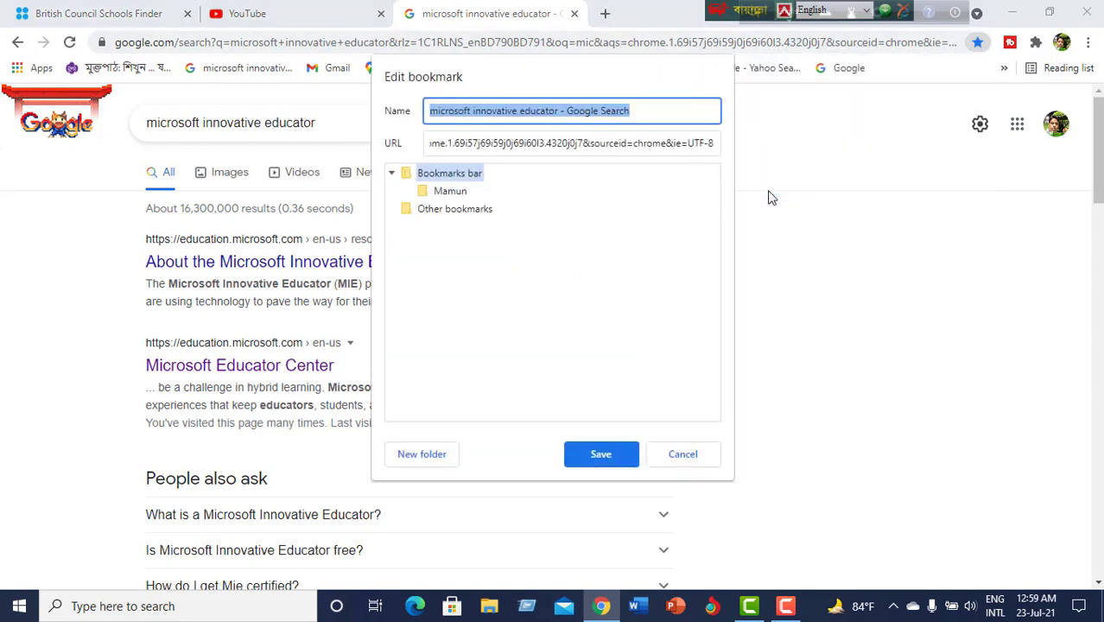
{"action": "left_click", "coordinate": [457, 191]}
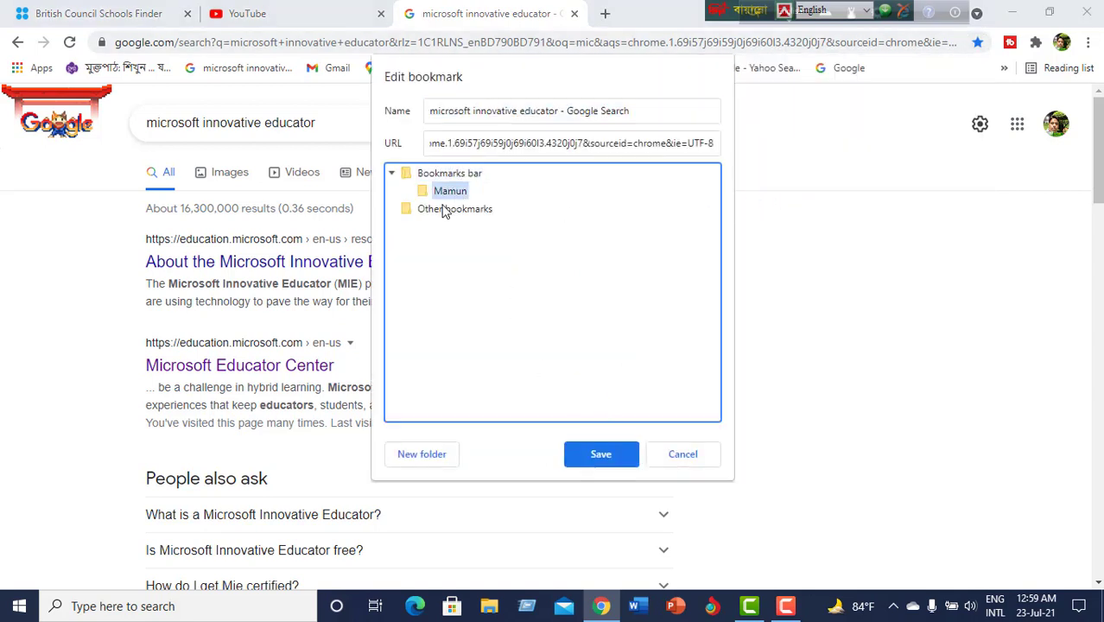
{"action": "left_click", "coordinate": [601, 456]}
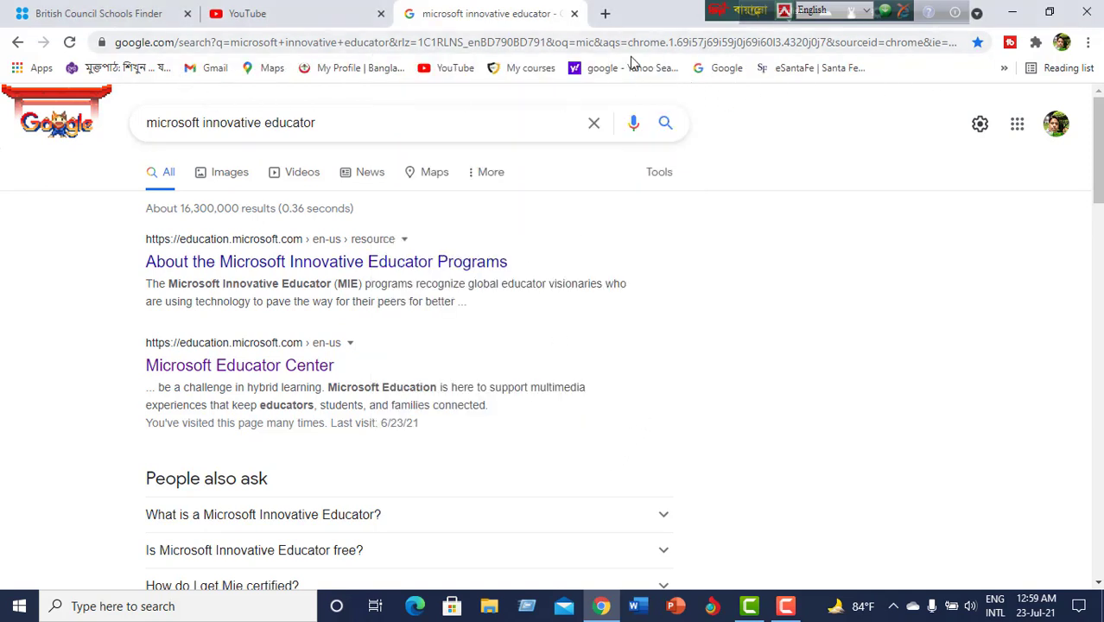
{"action": "left_click", "coordinate": [575, 14]}
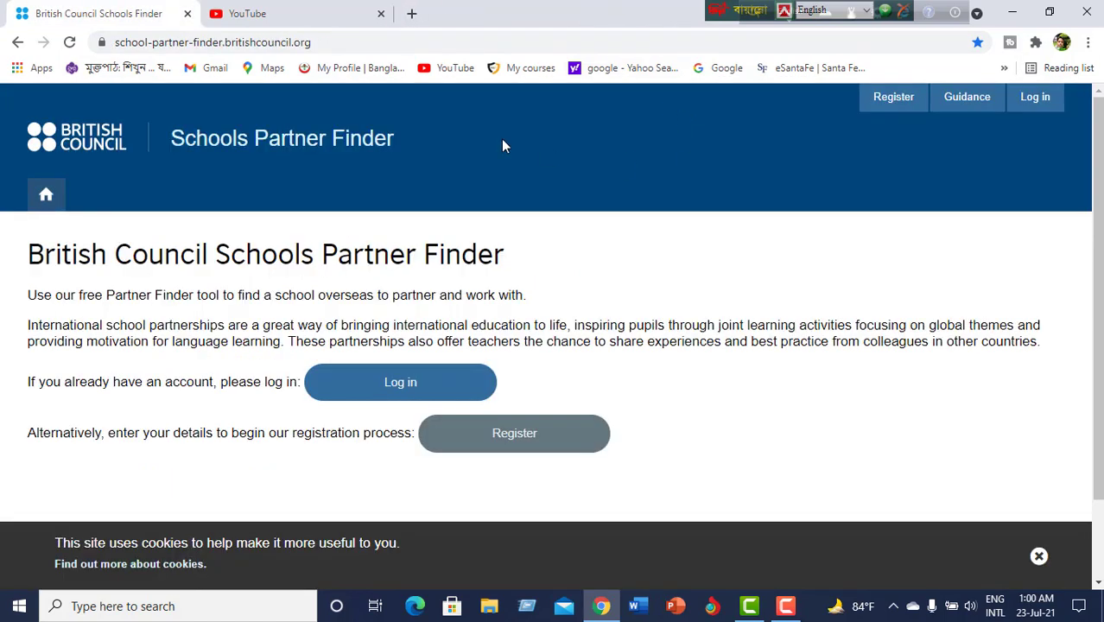
Bookmark the YouTube home page with Bookmarks bar as its folder
{"action": "left_click", "coordinate": [440, 74]}
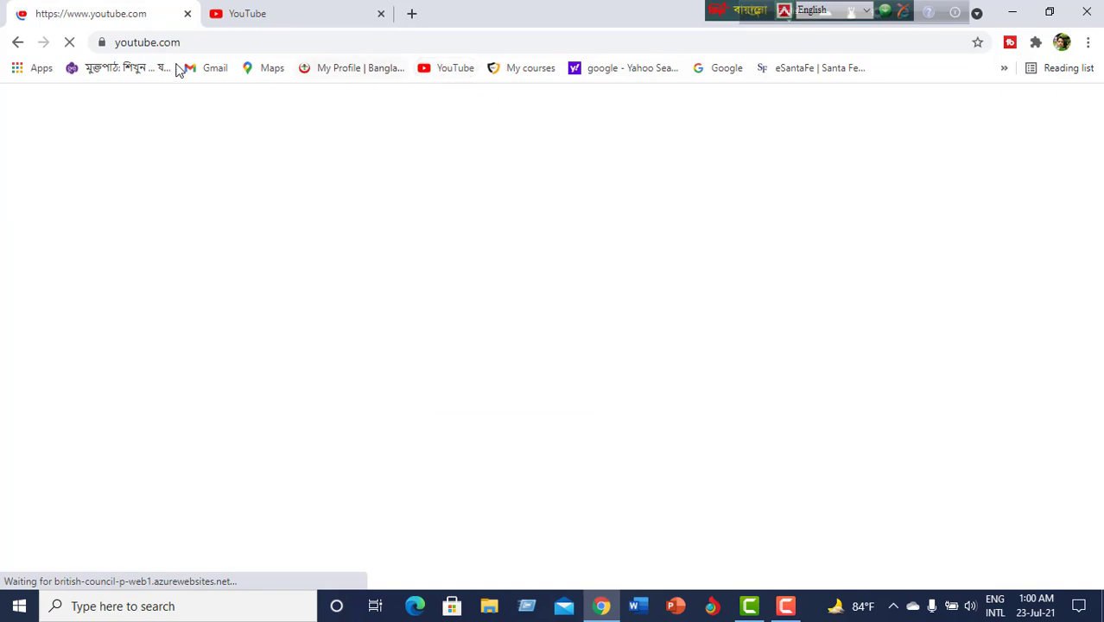
{"action": "left_click", "coordinate": [314, 18]}
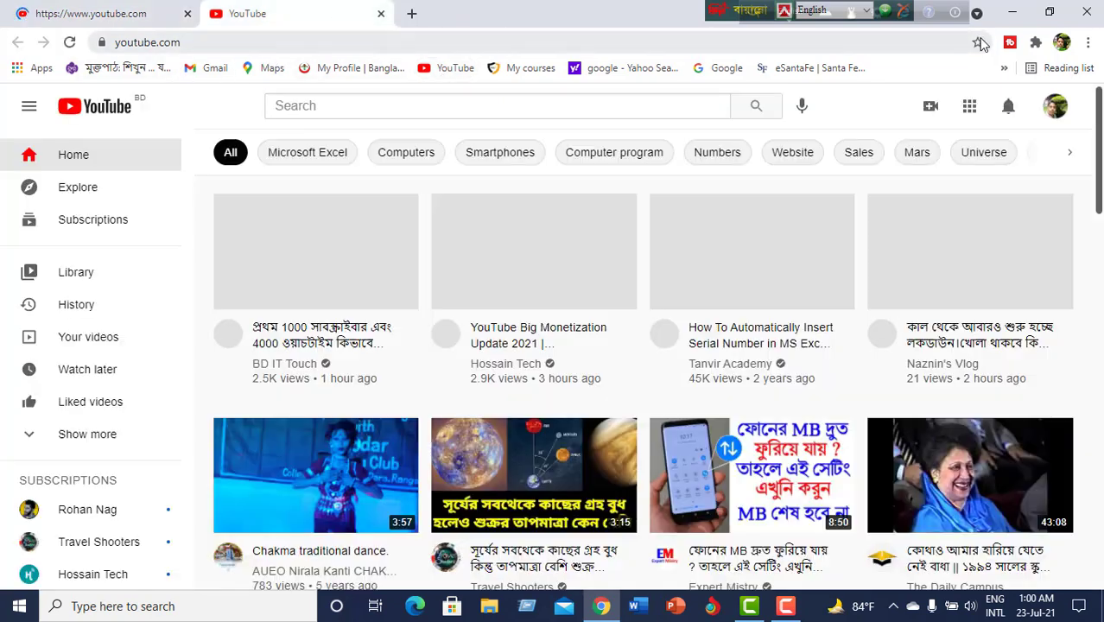
{"action": "left_click", "coordinate": [978, 43]}
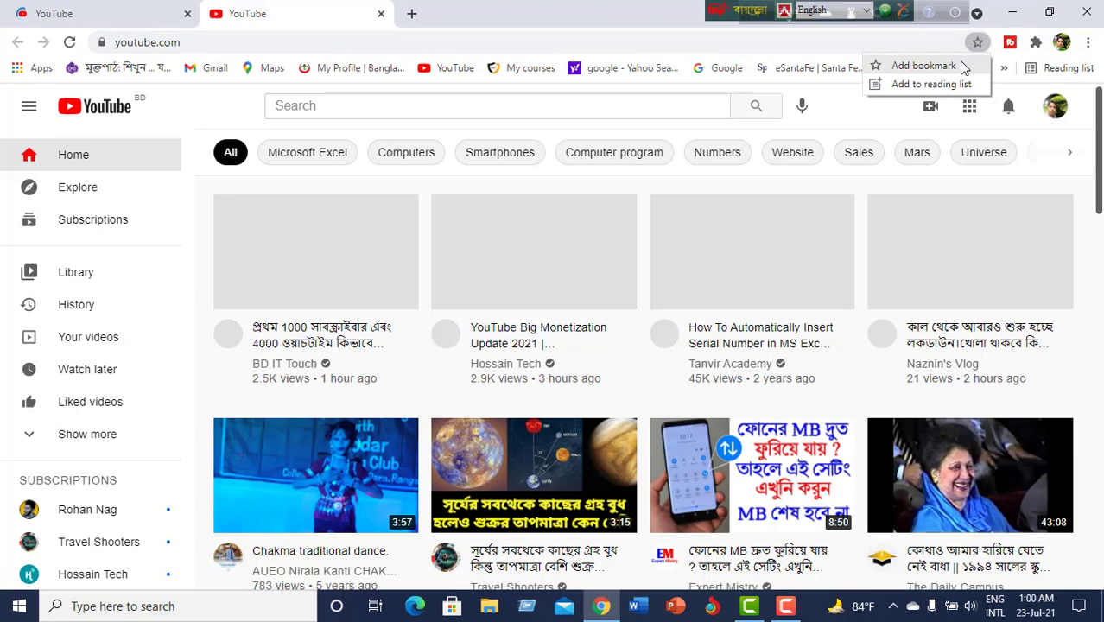
{"action": "left_click", "coordinate": [964, 67]}
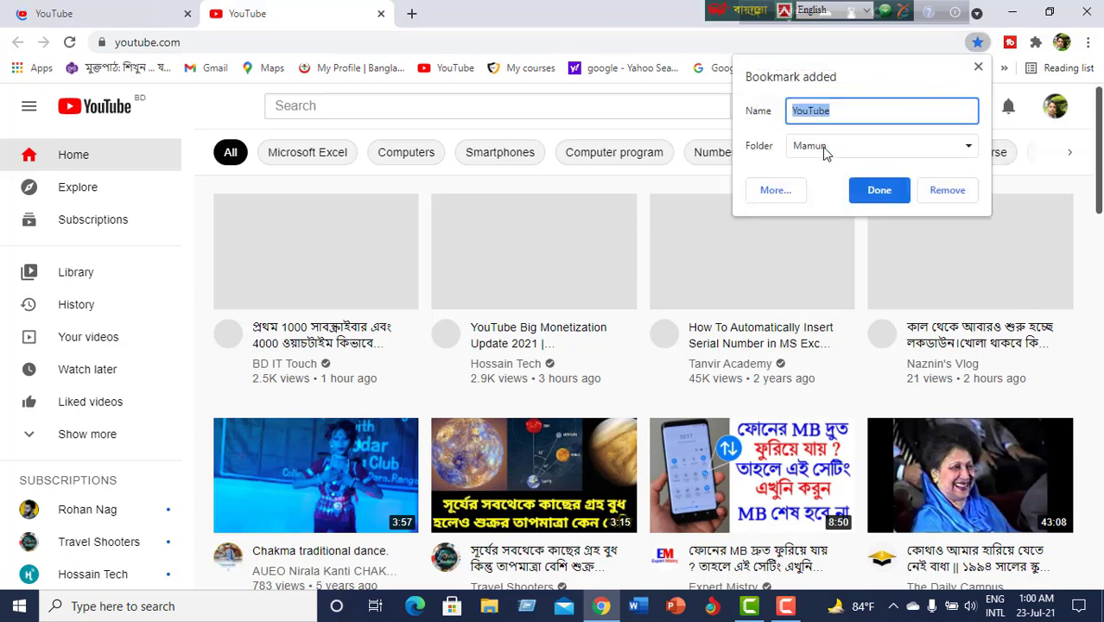
{"action": "left_click", "coordinate": [957, 151]}
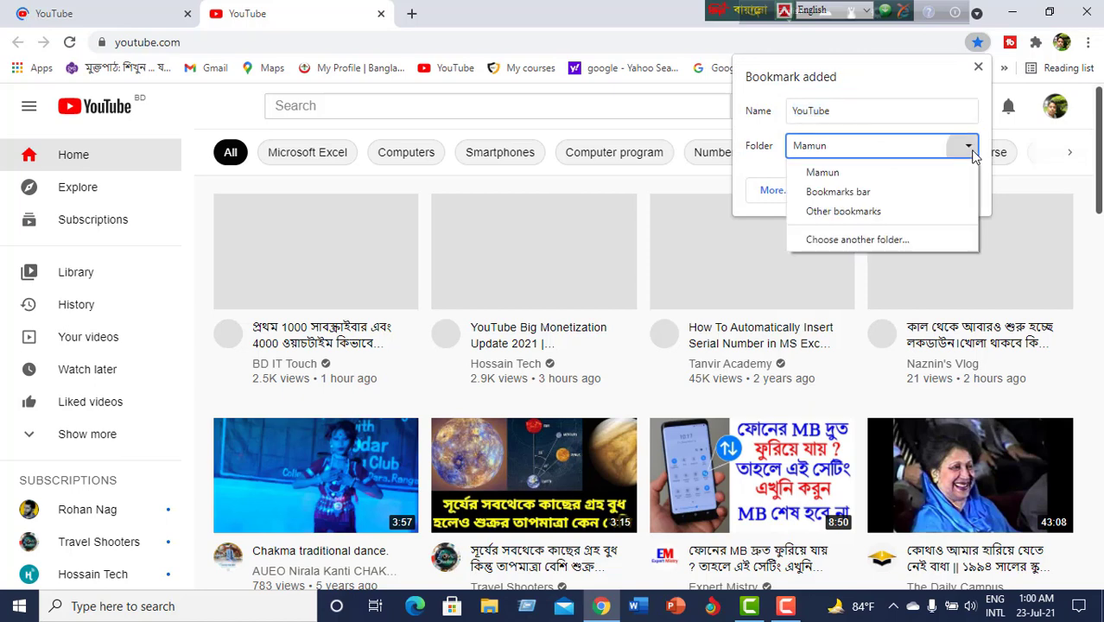
{"action": "left_click", "coordinate": [929, 190]}
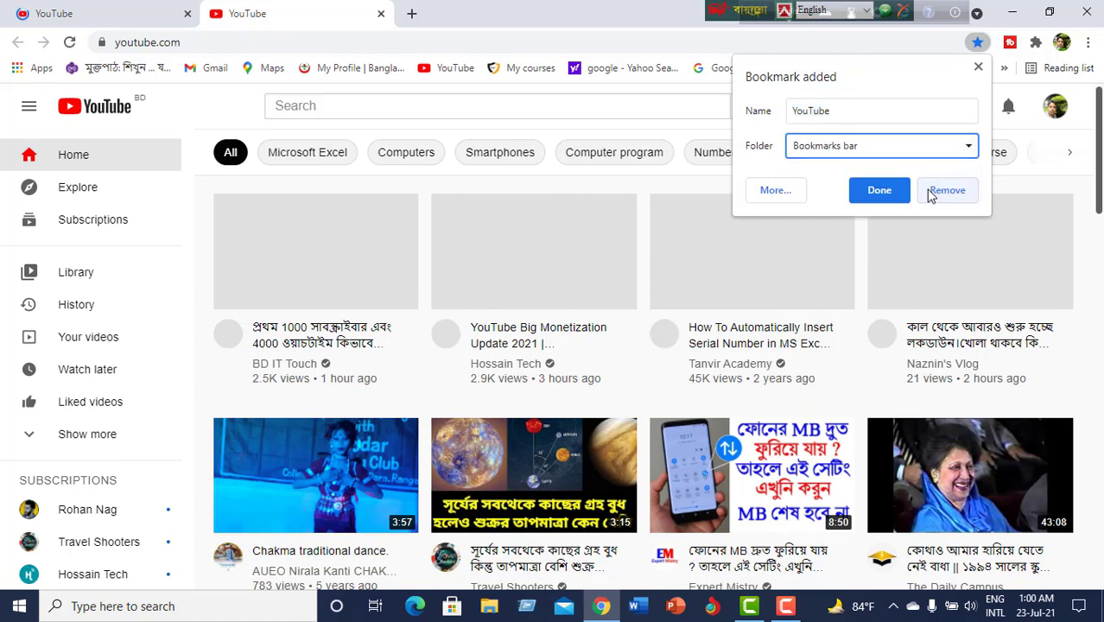
Create a folder named Social under the Bookmarks bar and save the YouTube bookmark in it
{"action": "left_click", "coordinate": [774, 190]}
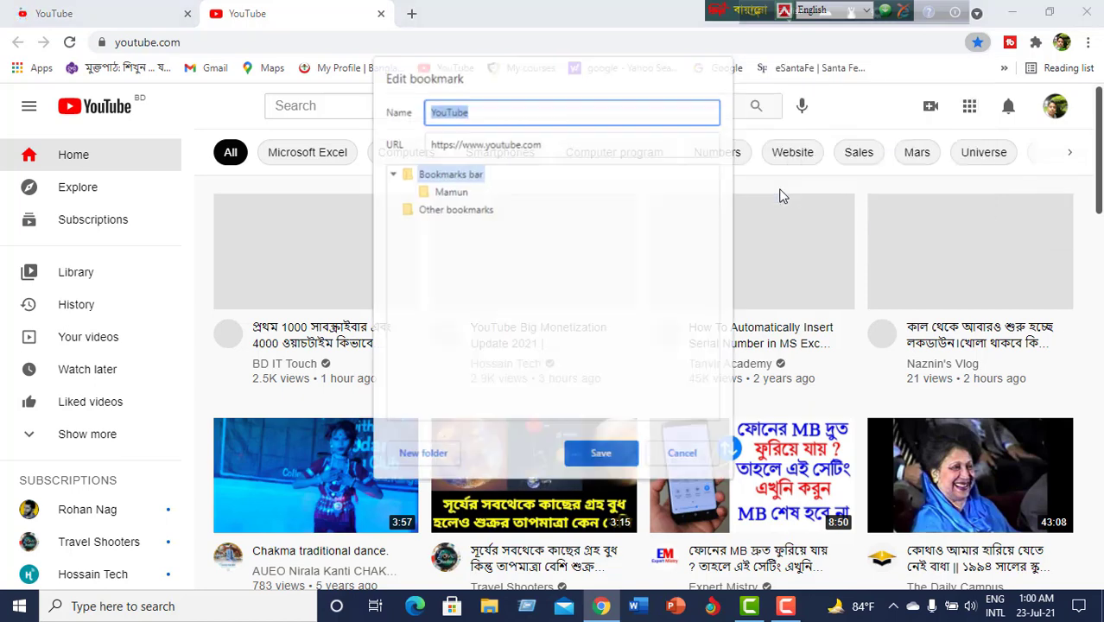
{"action": "left_click", "coordinate": [432, 458]}
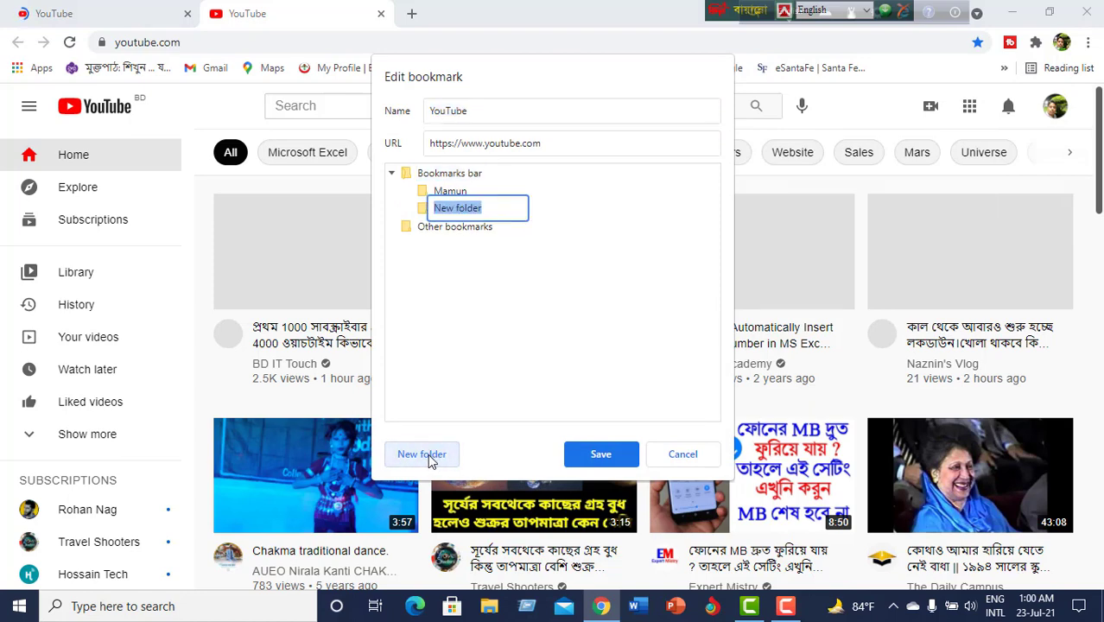
{"action": "type", "text": "S"}
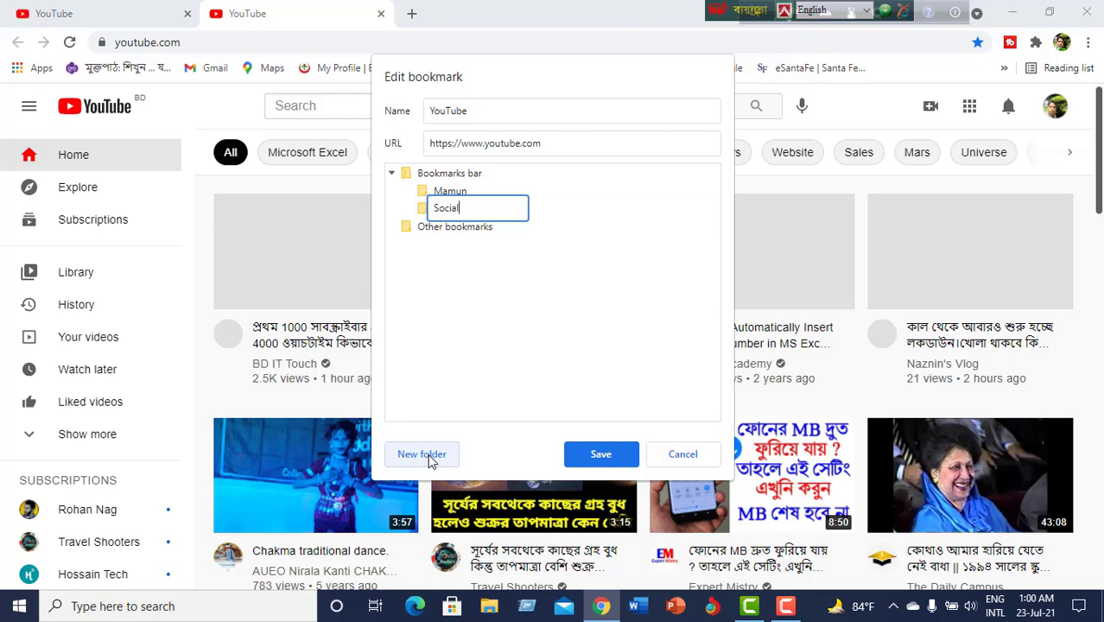
{"action": "type", "text": "ocial"}
{"action": "left_click", "coordinate": [601, 454]}
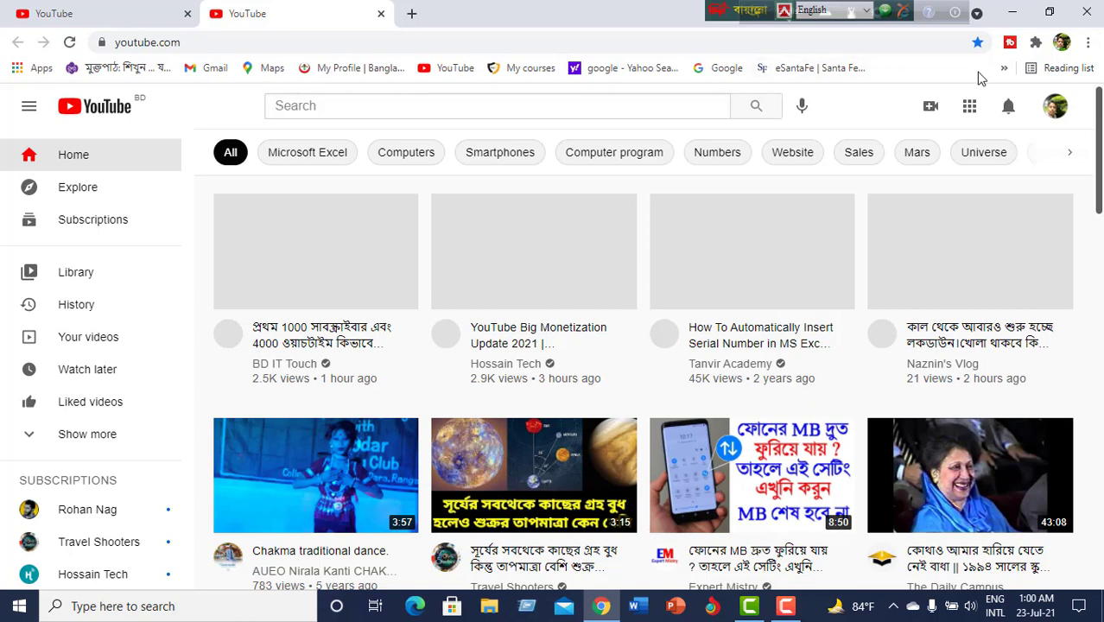
Delete the eSantaFe and Award Free Vector bookmarks from the bookmarks bar
{"action": "right_click", "coordinate": [845, 73]}
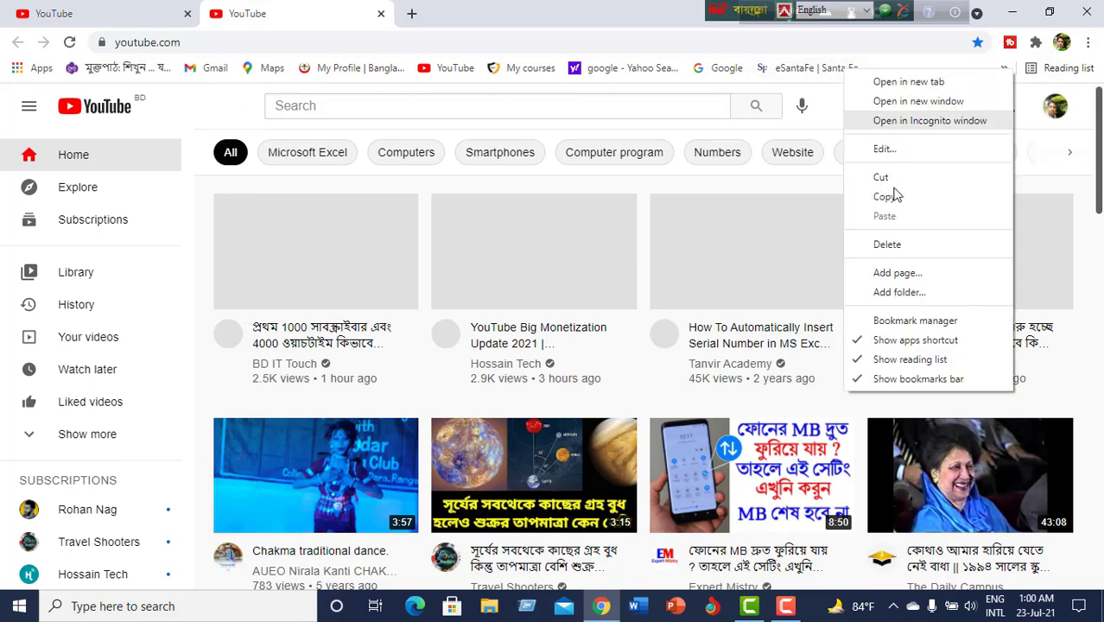
{"action": "left_click", "coordinate": [906, 245]}
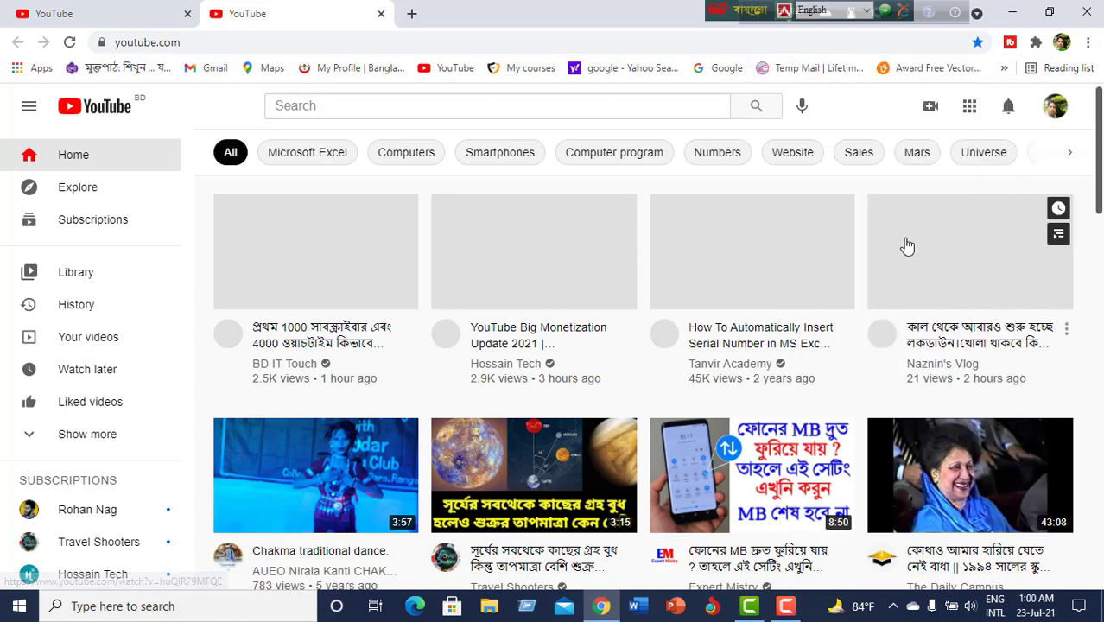
{"action": "right_click", "coordinate": [933, 72]}
{"action": "left_click", "coordinate": [974, 241]}
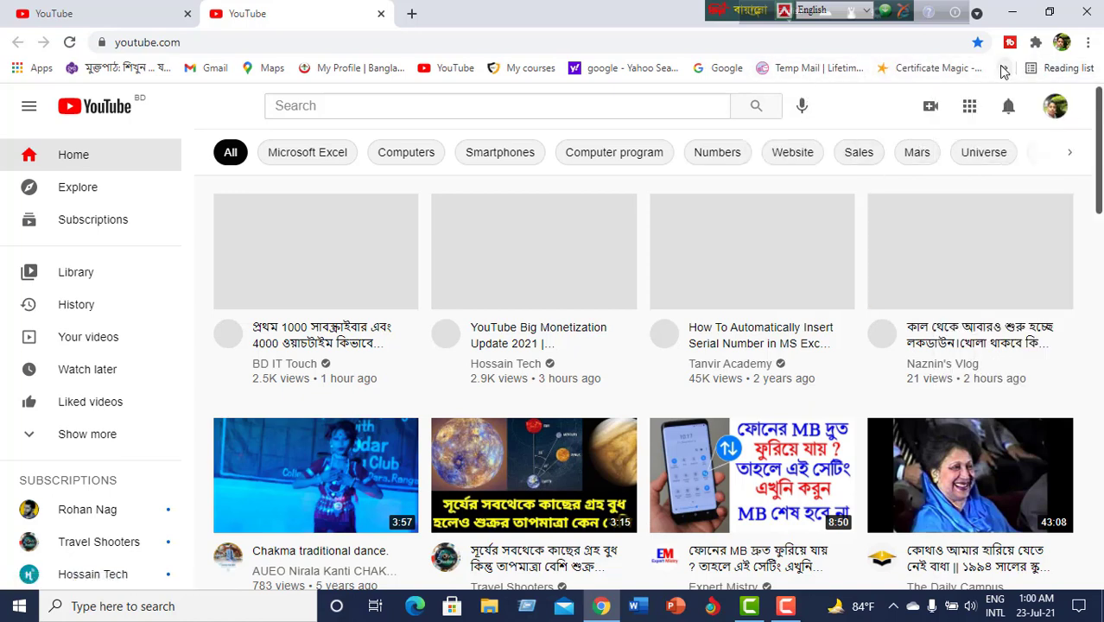
Review the hidden bookmarks and the contents of the two bookmark folders, including Social
{"action": "left_click", "coordinate": [1003, 68]}
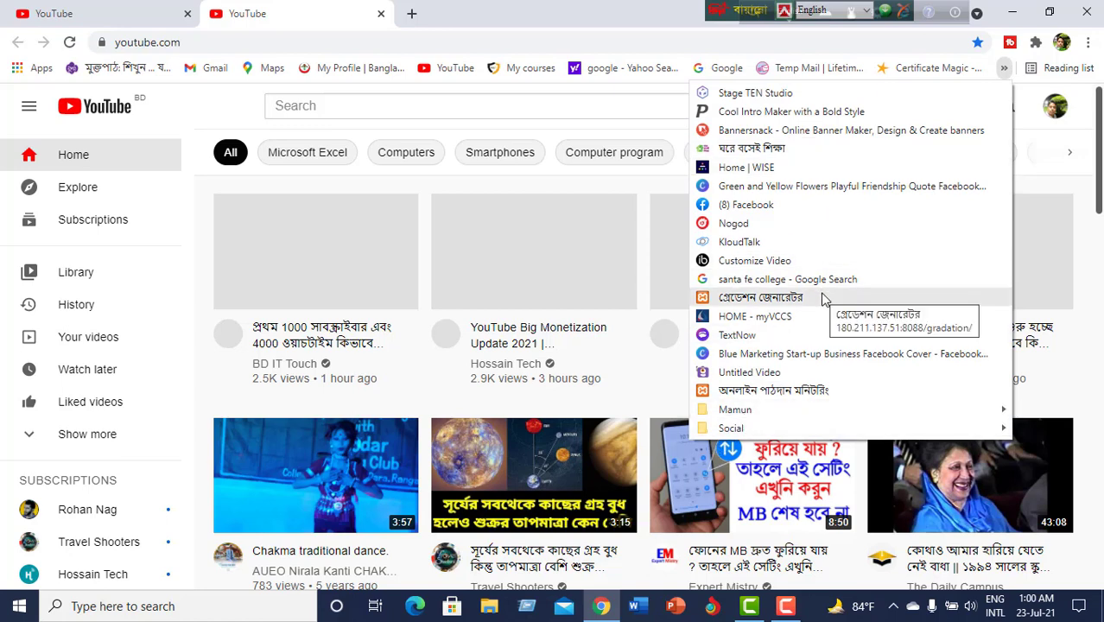
{"action": "mouse_move", "coordinate": [793, 412]}
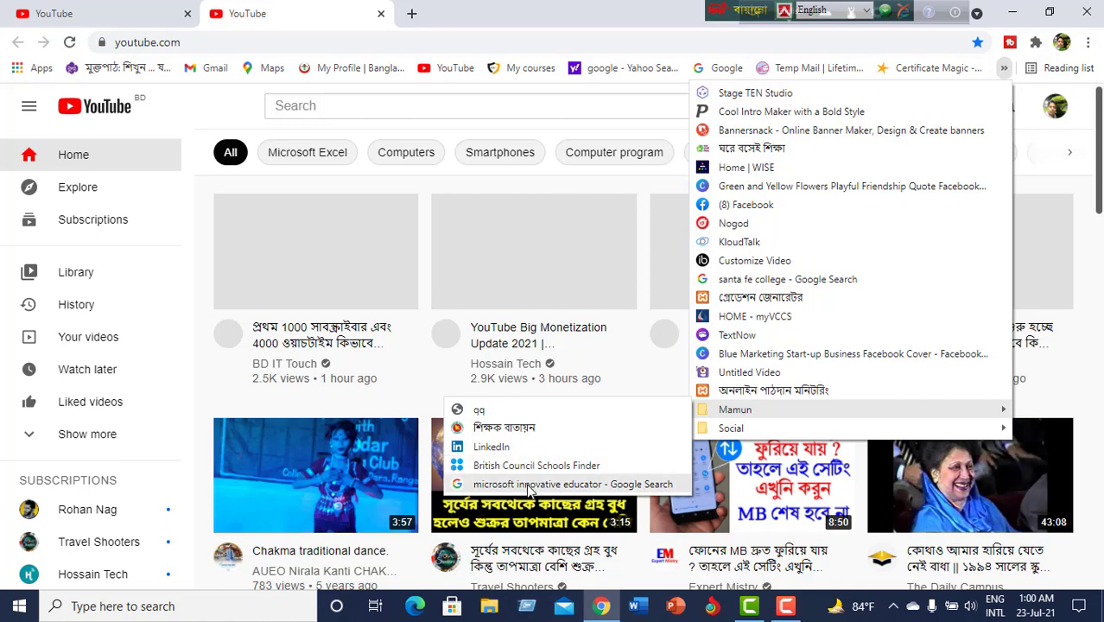
{"action": "mouse_move", "coordinate": [875, 429]}
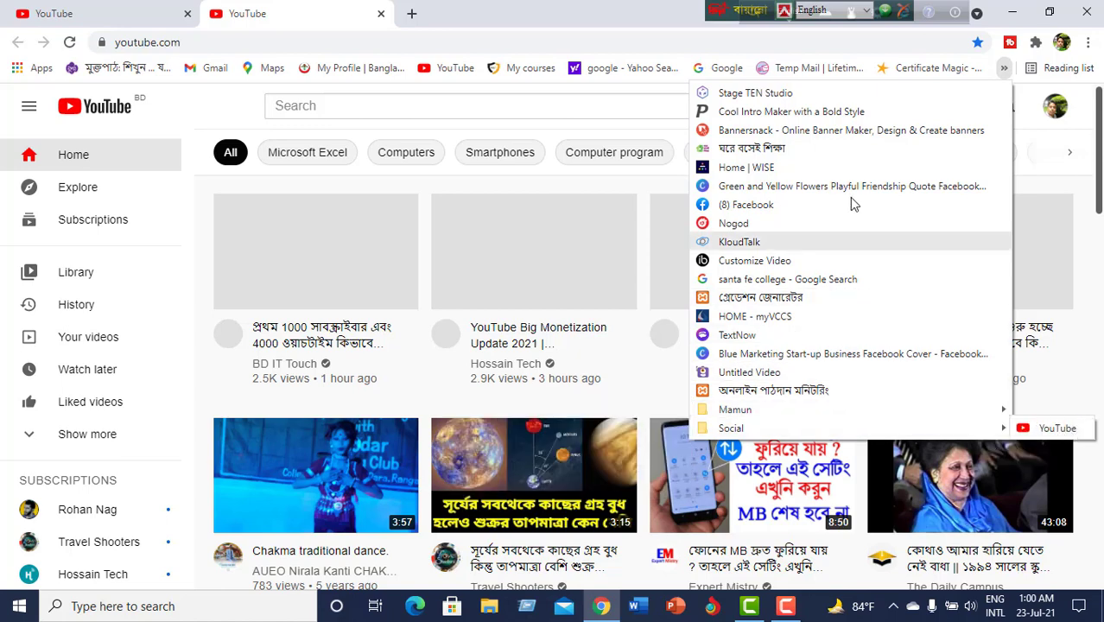
{"action": "left_click", "coordinate": [610, 9]}
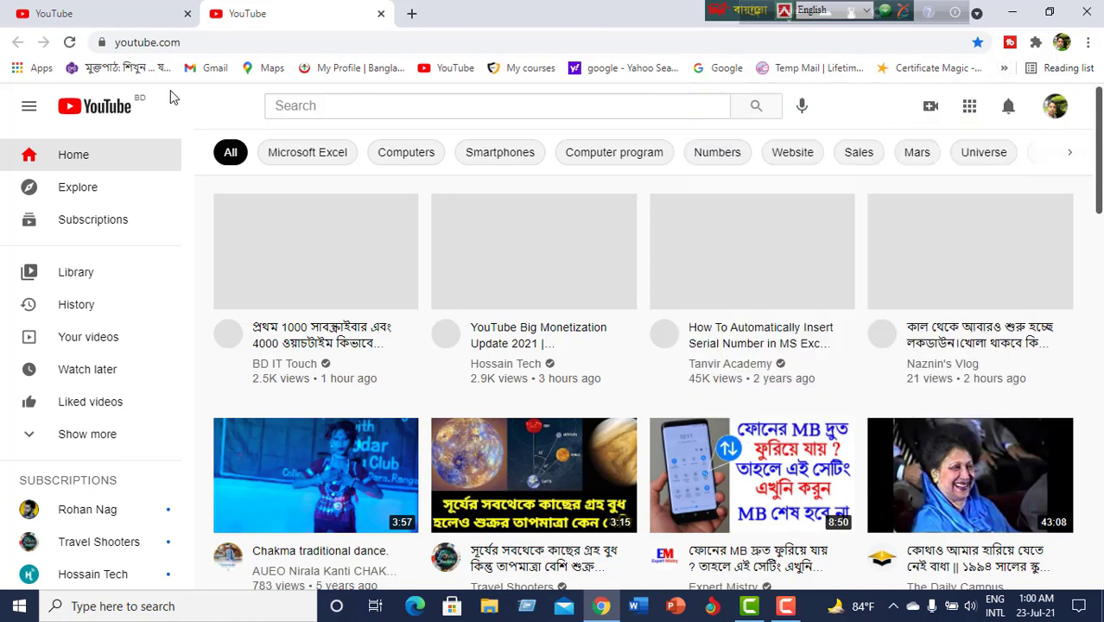
Open the bookmarked muktopaath.gov.bd site and move its bookmark into the Social folder
{"action": "left_click", "coordinate": [125, 73]}
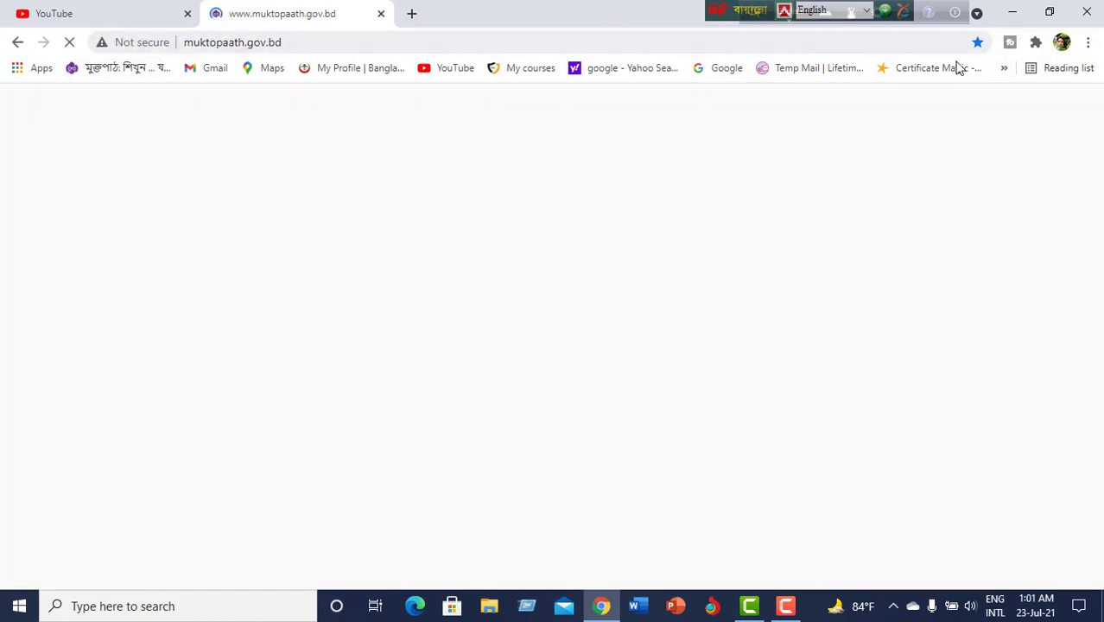
{"action": "left_click", "coordinate": [977, 42]}
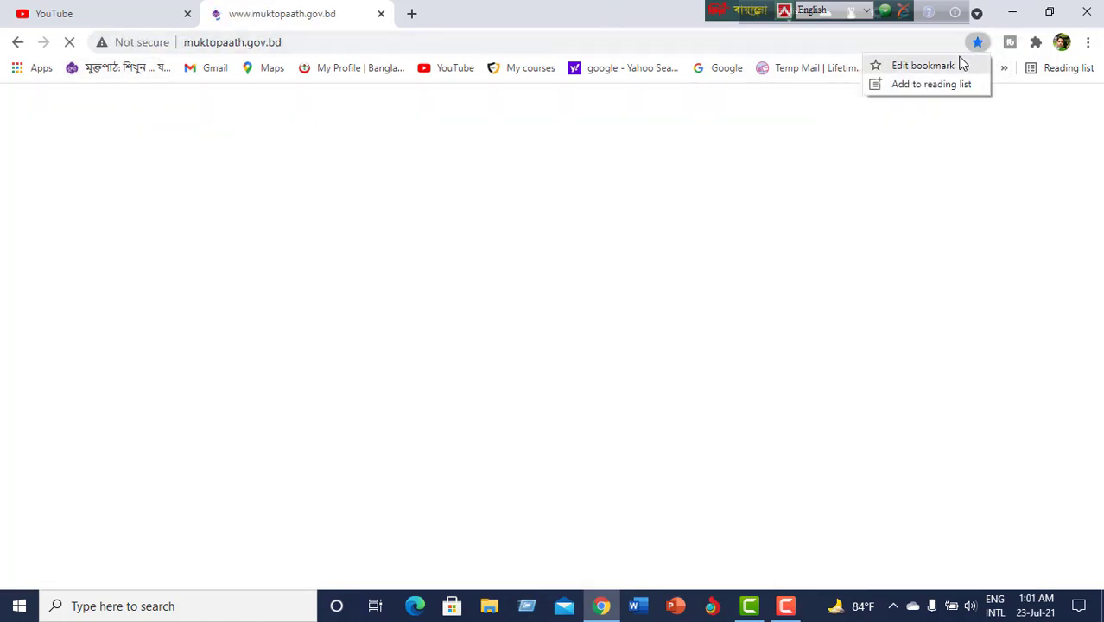
{"action": "left_click", "coordinate": [959, 65]}
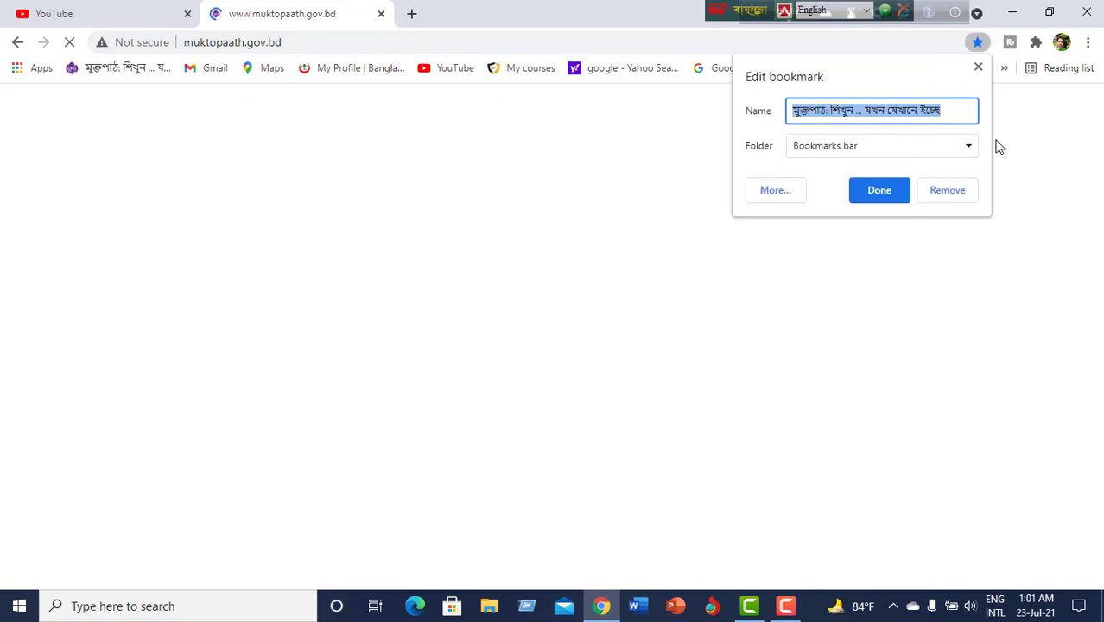
{"action": "left_click", "coordinate": [777, 192]}
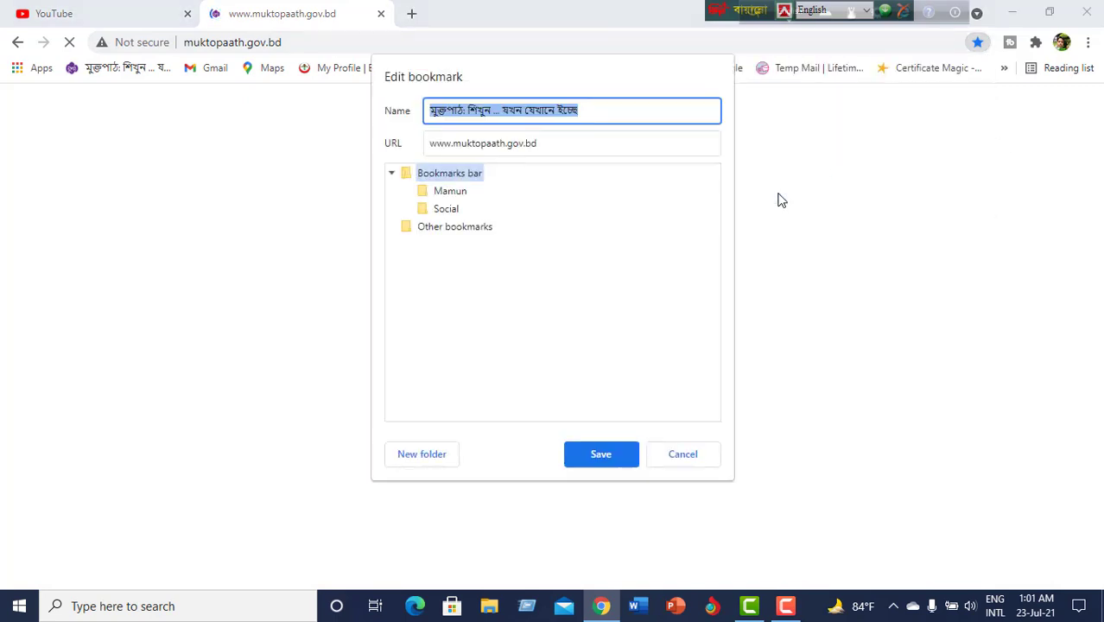
{"action": "left_click", "coordinate": [455, 208]}
{"action": "left_click", "coordinate": [607, 458]}
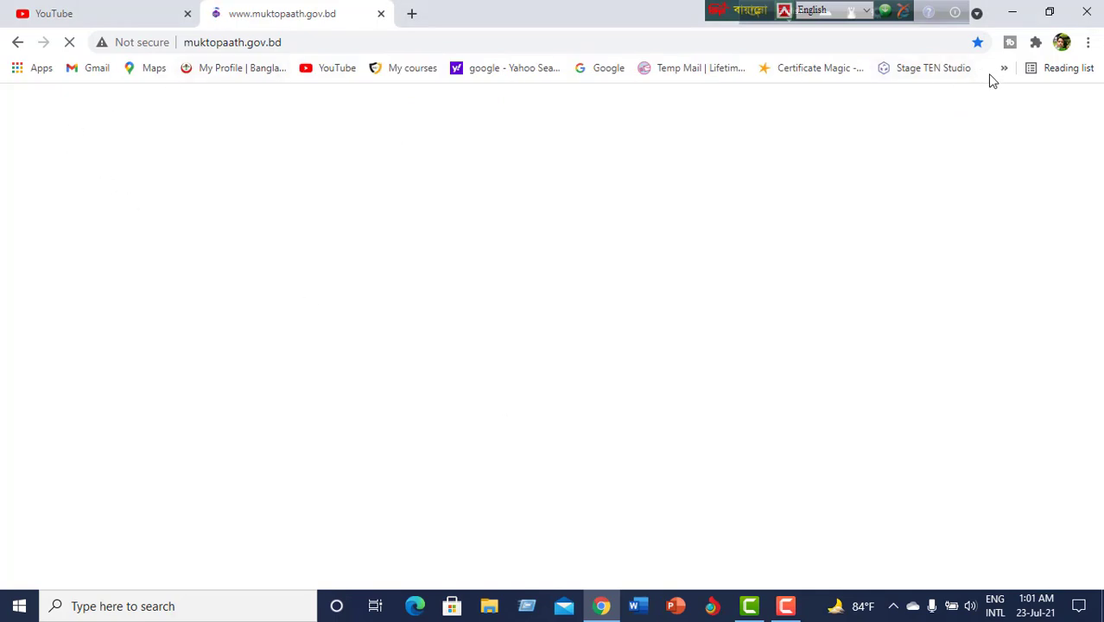
Delete the Stage TEN Studio bookmark from the bookmarks bar
{"action": "right_click", "coordinate": [944, 71]}
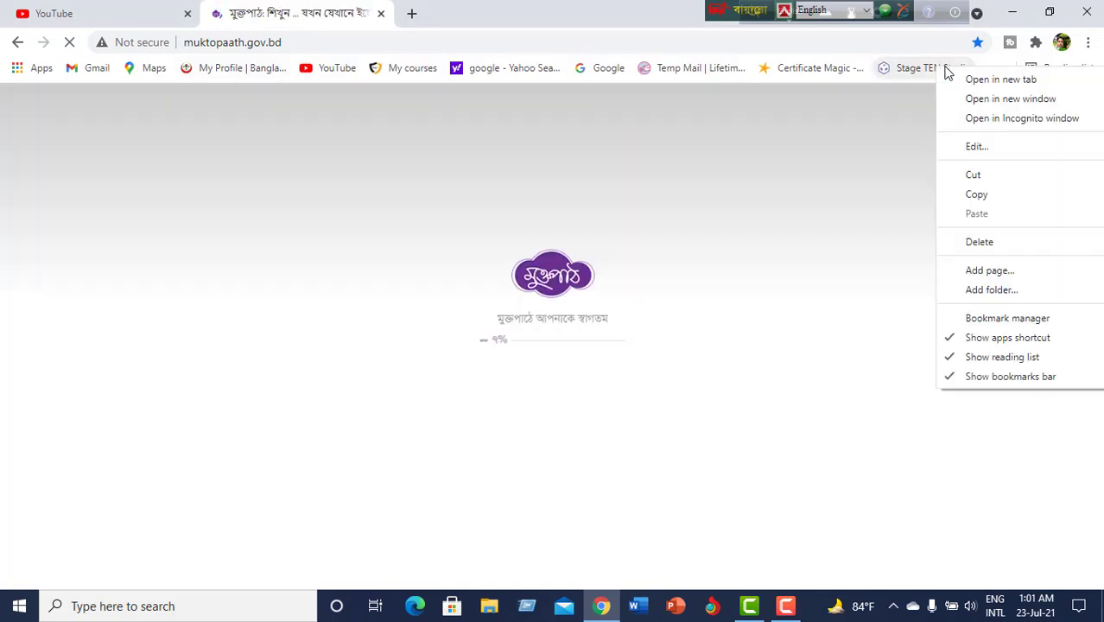
{"action": "left_click", "coordinate": [1016, 246]}
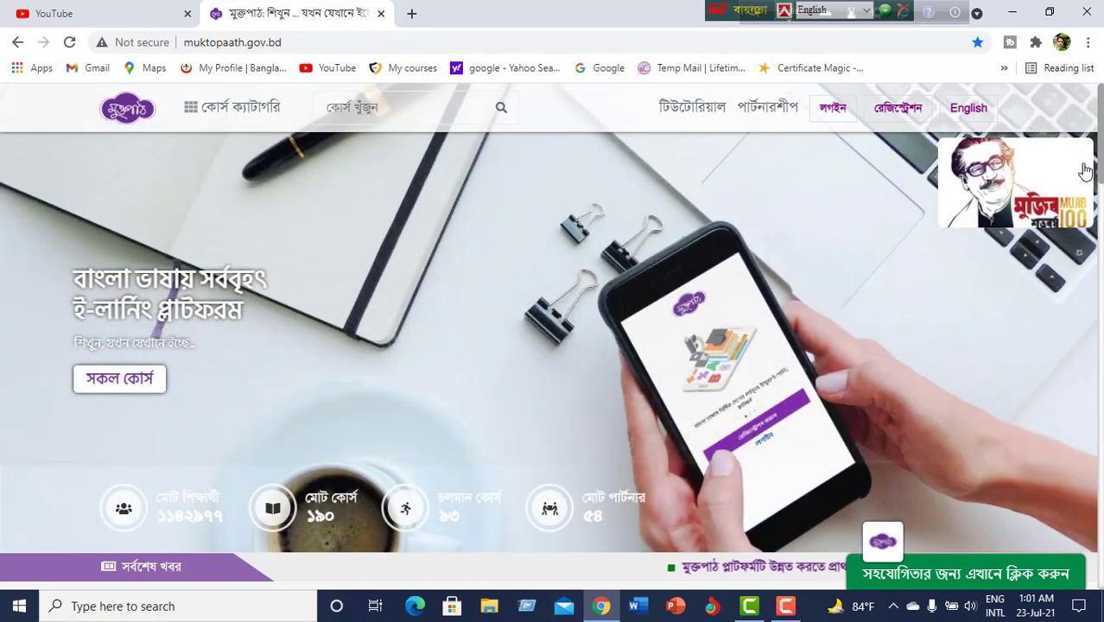
Open the About Chrome page in the browser settings to check the version and available updates
{"action": "left_click", "coordinate": [1088, 43]}
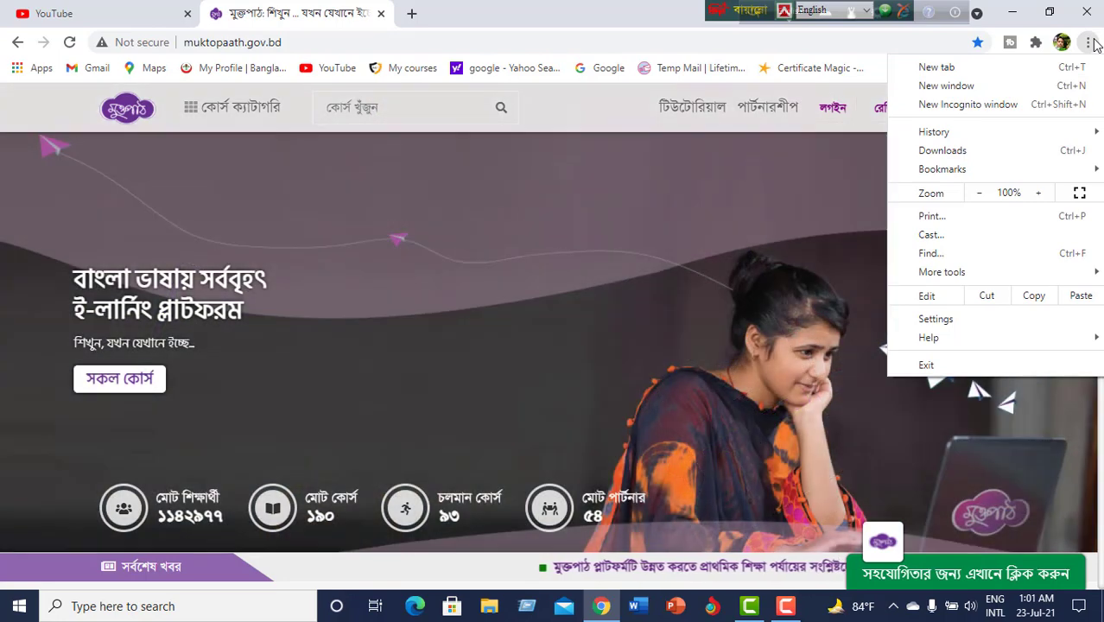
{"action": "left_click", "coordinate": [974, 321]}
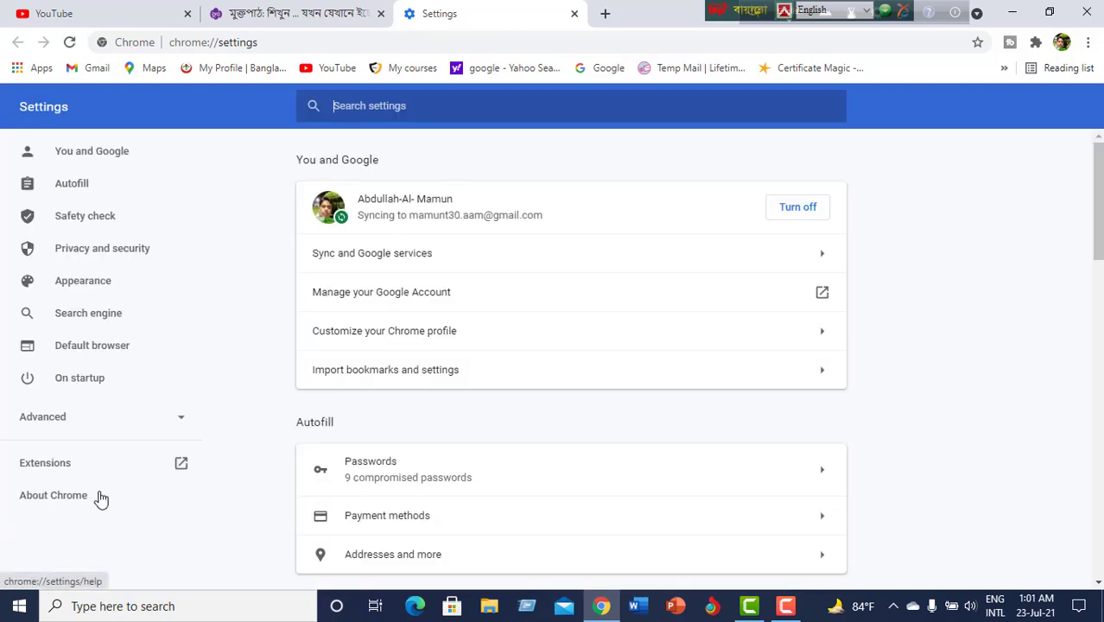
{"action": "left_click", "coordinate": [57, 496]}
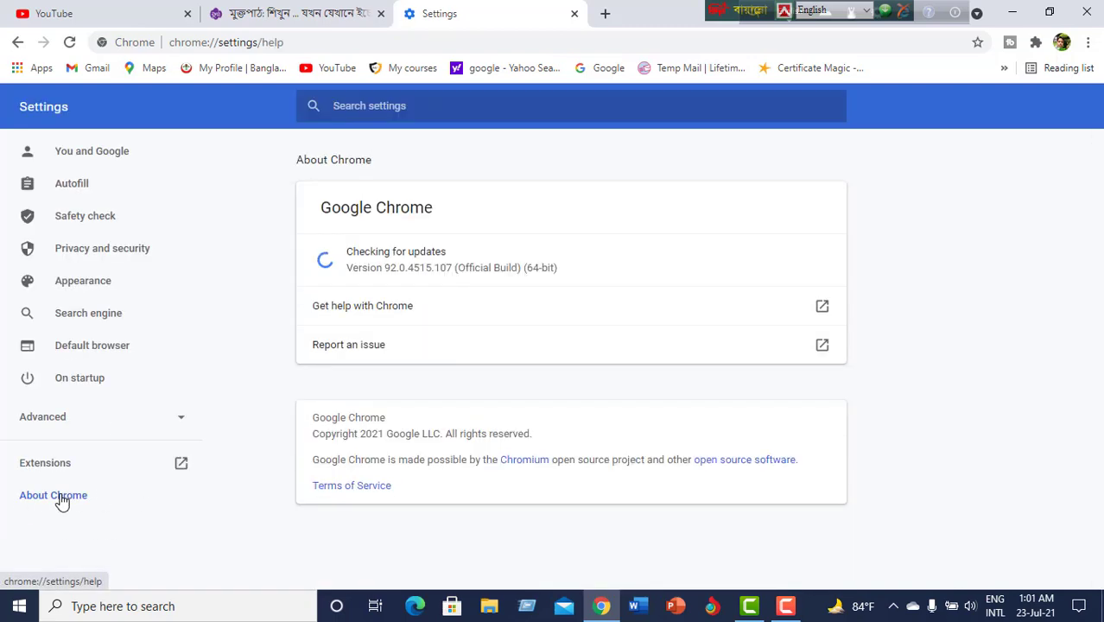